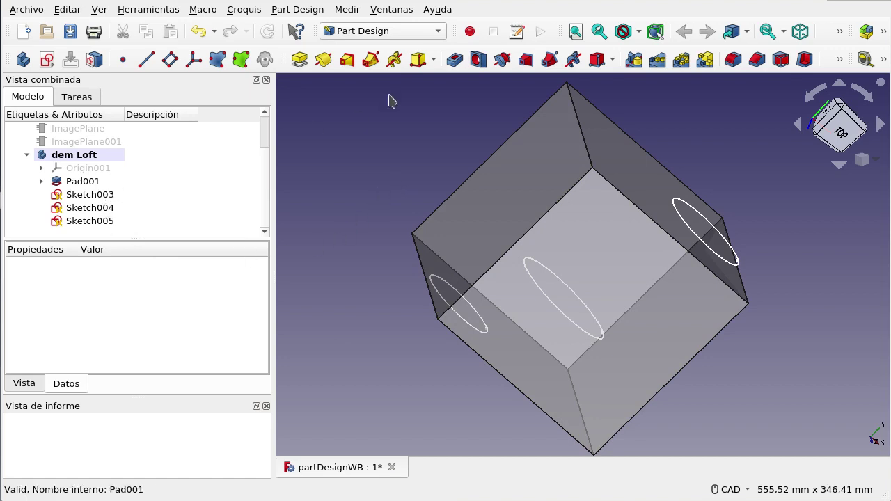
Start a subtractive loft on the cube so Sketch003, Sketch004 and Sketch005 appear as profile choices.
left_click(524, 64)
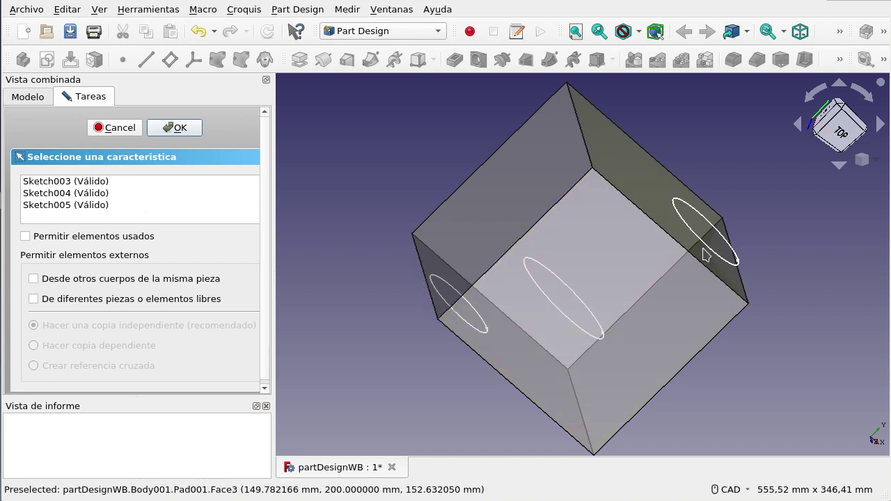
Pick Sketch003 from the feature list and confirm it as the loft profile.
left_click(100, 183)
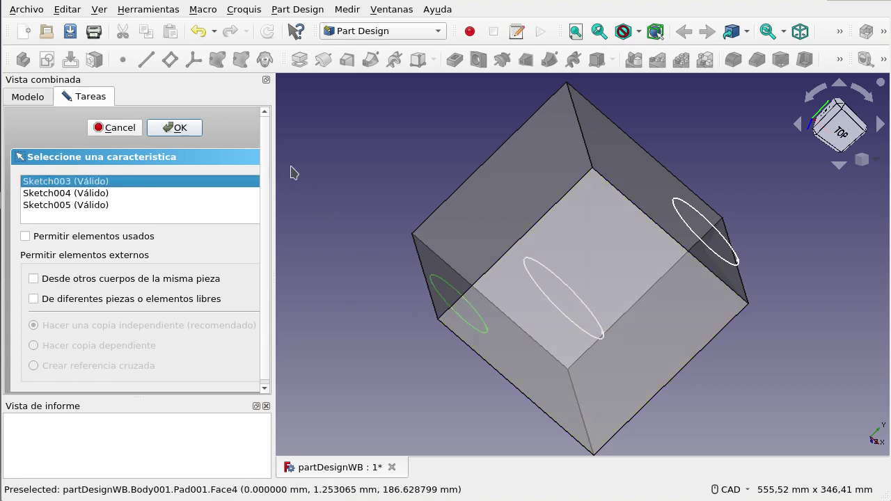
left_click(179, 129)
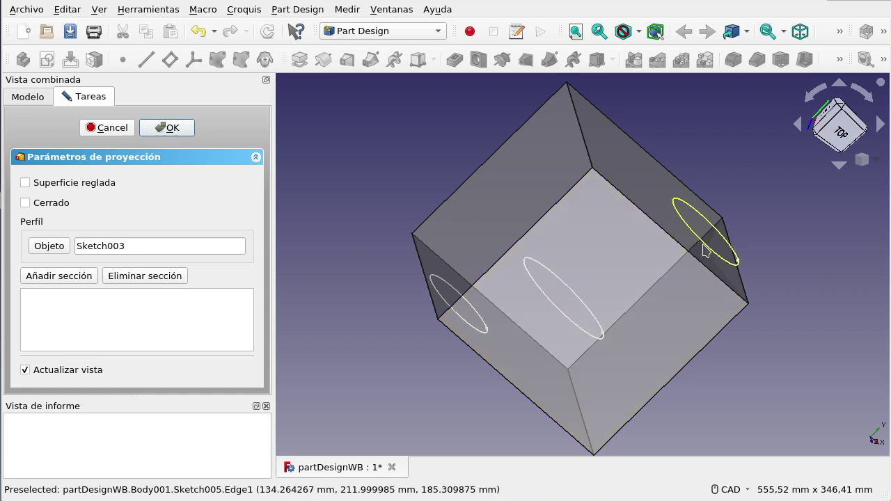
Add the middle circle Sketch004 and far circle Sketch005 as sections, then inspect the tunnel preview.
left_click(73, 277)
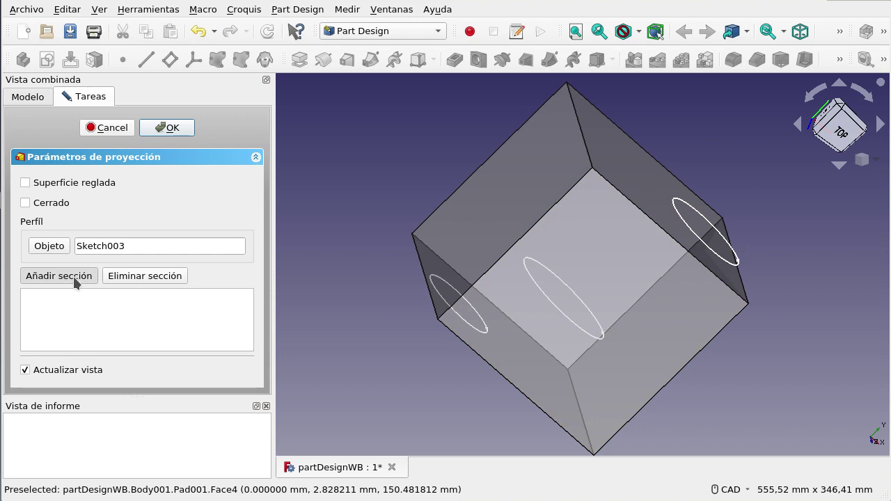
left_click(31, 98)
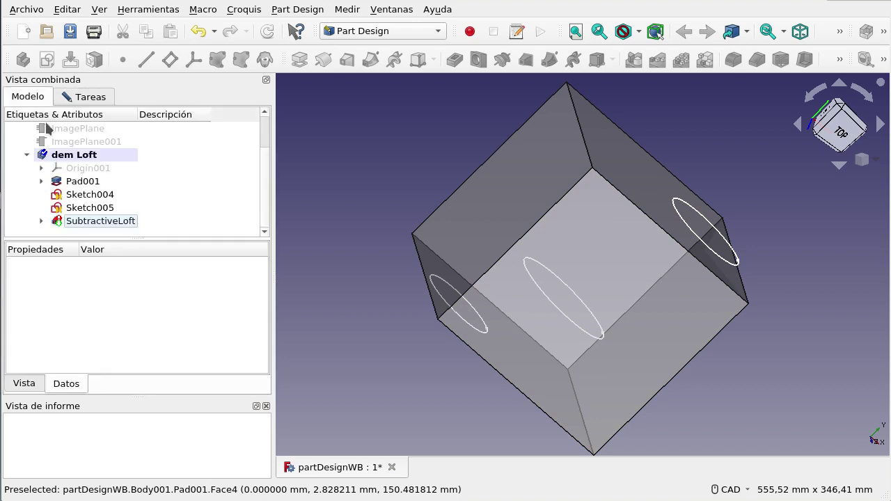
left_click(105, 196)
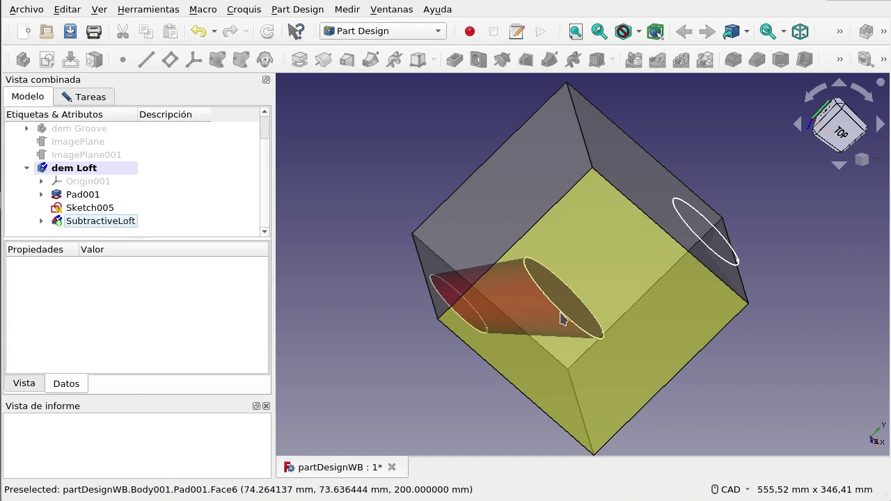
left_click(74, 101)
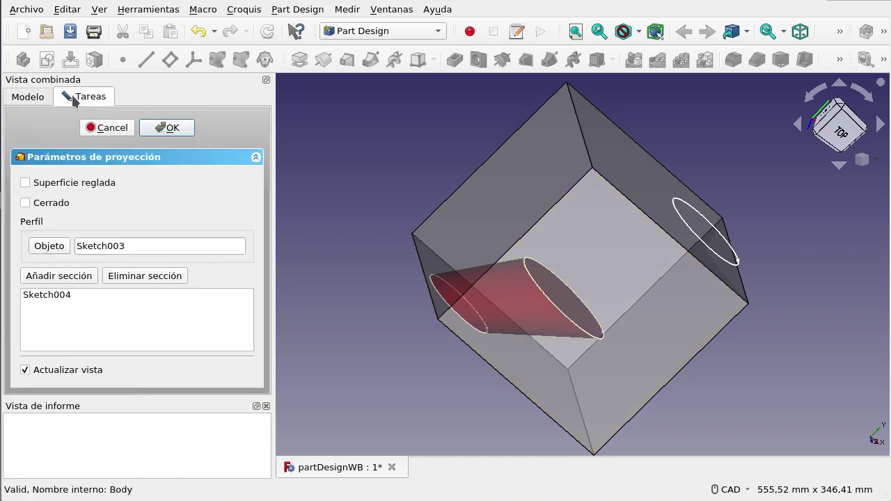
left_click(73, 276)
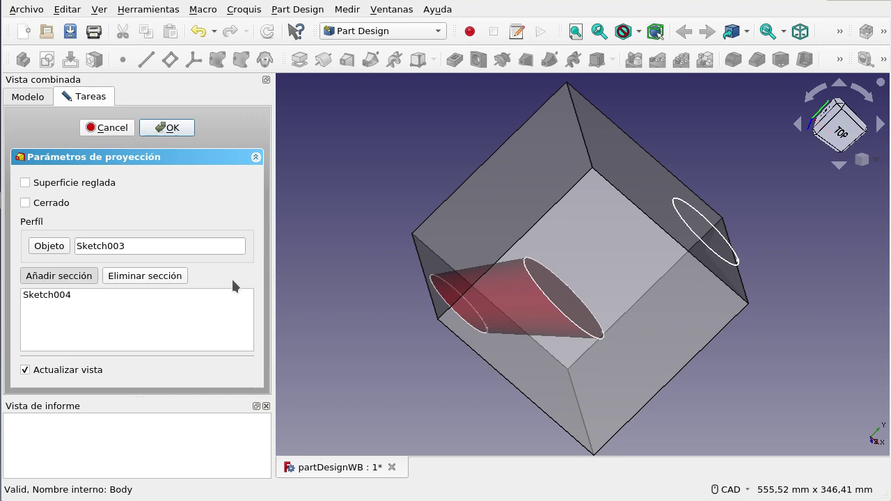
left_click(727, 268)
mouse_move(724, 390)
middle_mouse_down()
mouse_move(693, 352)
mouse_move(634, 415)
mouse_move(700, 411)
mouse_move(700, 314)
middle_mouse_up()
mouse_move(668, 209)
middle_mouse_down()
mouse_move(671, 164)
mouse_move(664, 177)
middle_mouse_up()
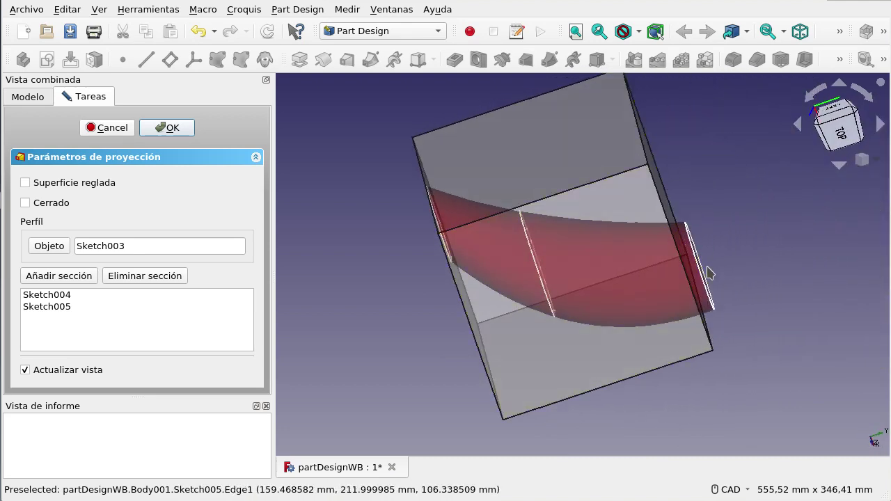
mouse_move(689, 334)
middle_mouse_down()
mouse_move(741, 317)
mouse_move(732, 314)
mouse_move(772, 314)
mouse_move(721, 279)
middle_mouse_up()
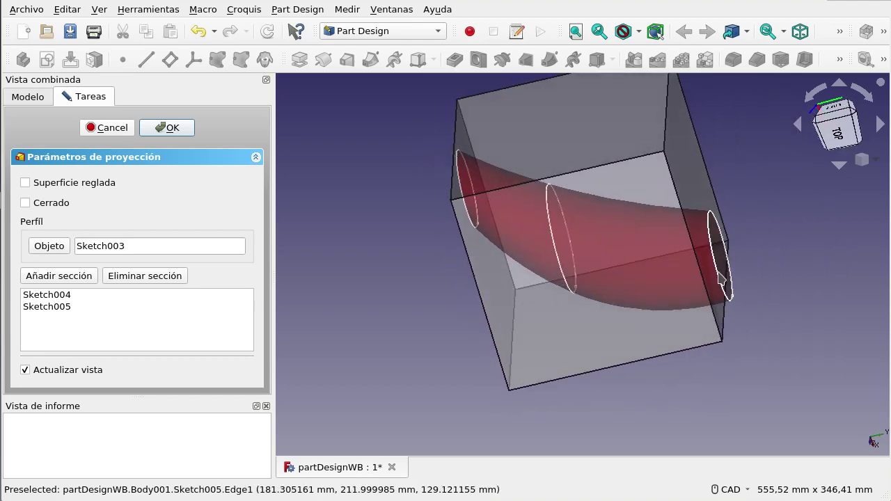
mouse_move(700, 241)
middle_mouse_down()
mouse_move(724, 266)
mouse_move(694, 208)
middle_mouse_up()
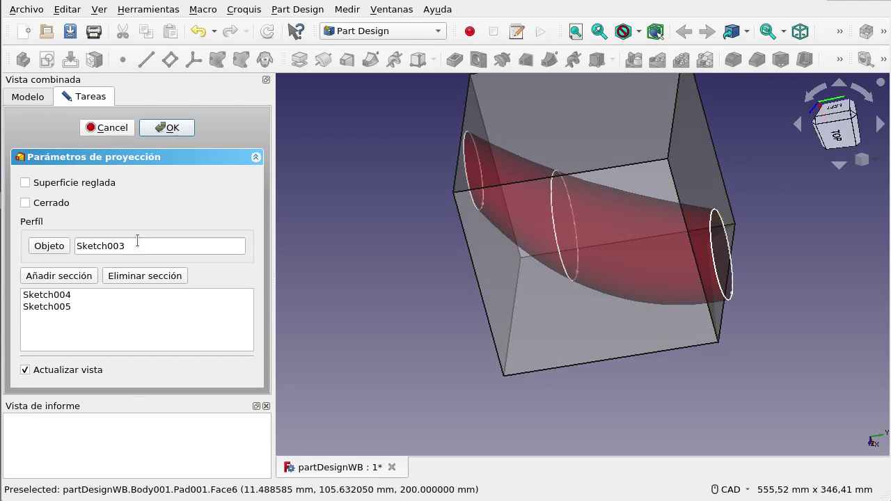
Confirm the loft to cut the curved tunnel, then select SubtractiveLoft in the model tree.
left_click(172, 128)
mouse_move(368, 277)
middle_mouse_down()
mouse_move(519, 261)
mouse_move(519, 304)
mouse_move(525, 264)
mouse_move(456, 243)
mouse_move(376, 255)
mouse_move(639, 235)
mouse_move(531, 243)
mouse_move(566, 219)
mouse_move(638, 243)
middle_mouse_up()
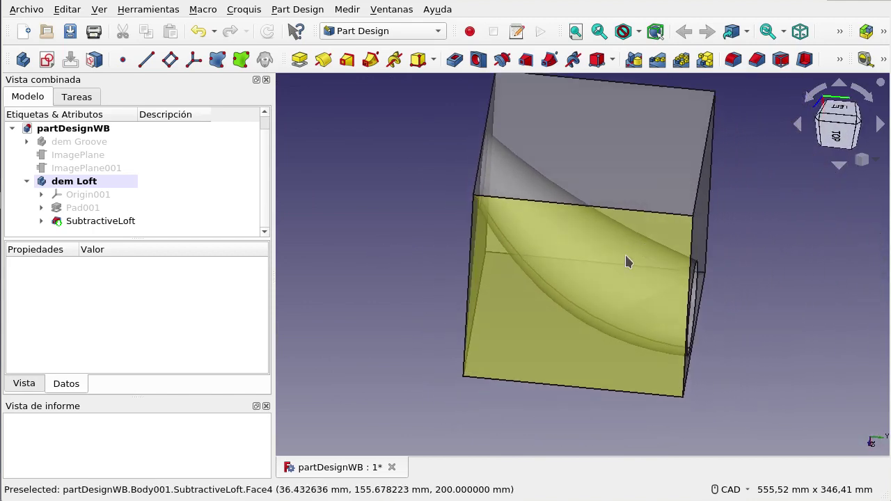
left_click(89, 223)
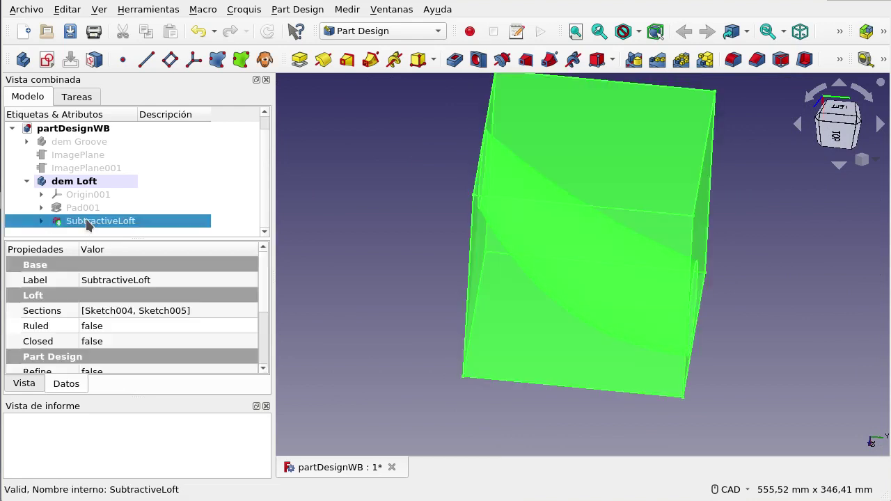
Delete the SubtractiveLoft feature with Borrar from its context menu.
right_click(88, 223)
left_click(119, 424)
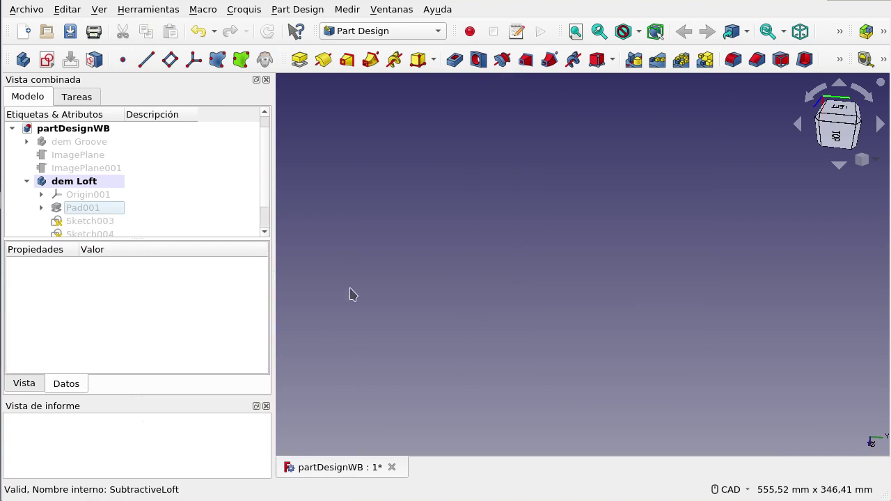
scroll(267, 196, "down", 1)
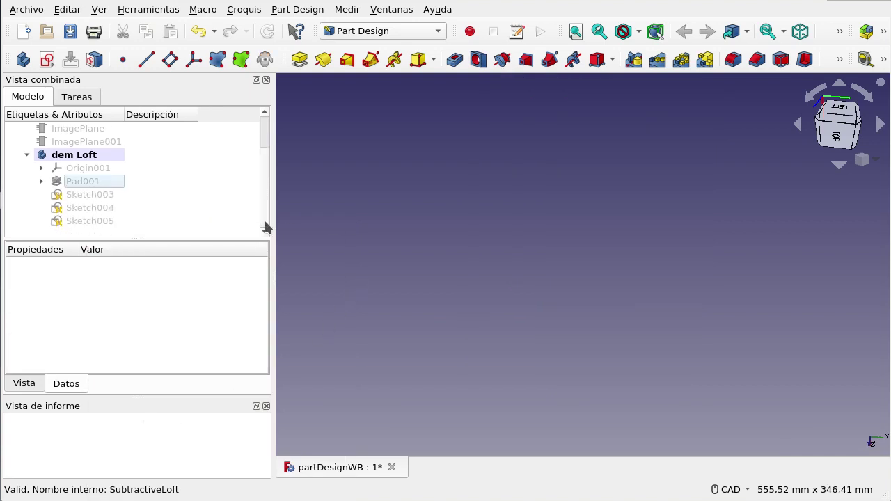
Make the Pad001 cube and the Sketch003–Sketch005 circles visible again, then clear the selection.
left_click(92, 193)
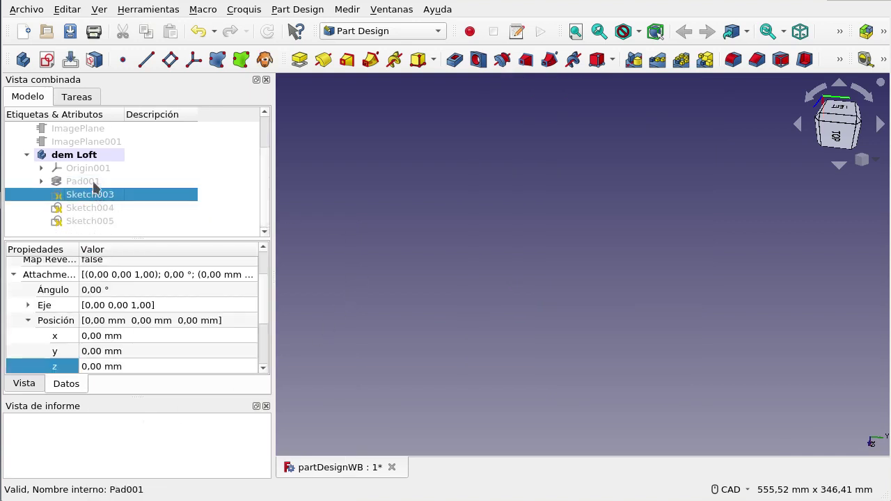
left_click(95, 184)
key("space")
left_click(97, 198)
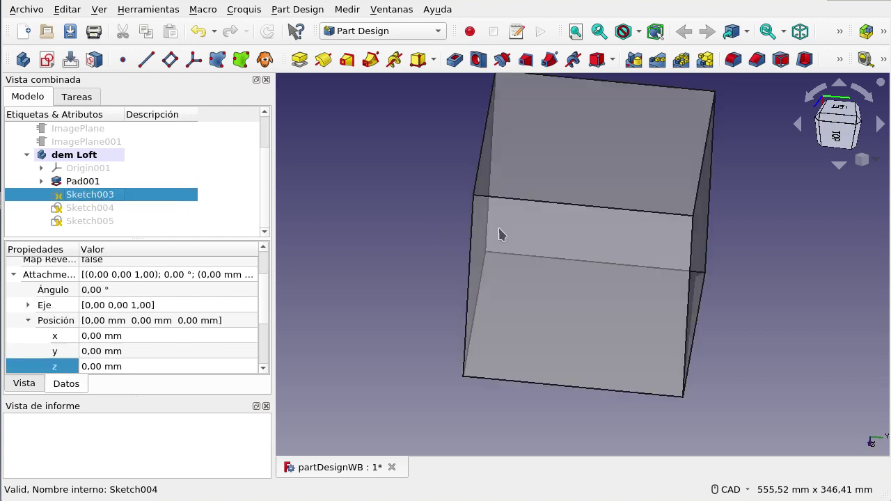
left_click(101, 222, "shift")
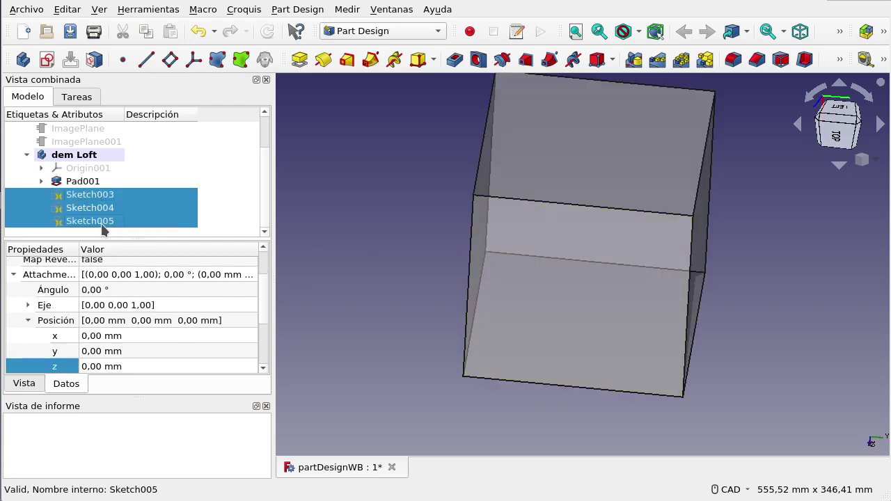
key("space")
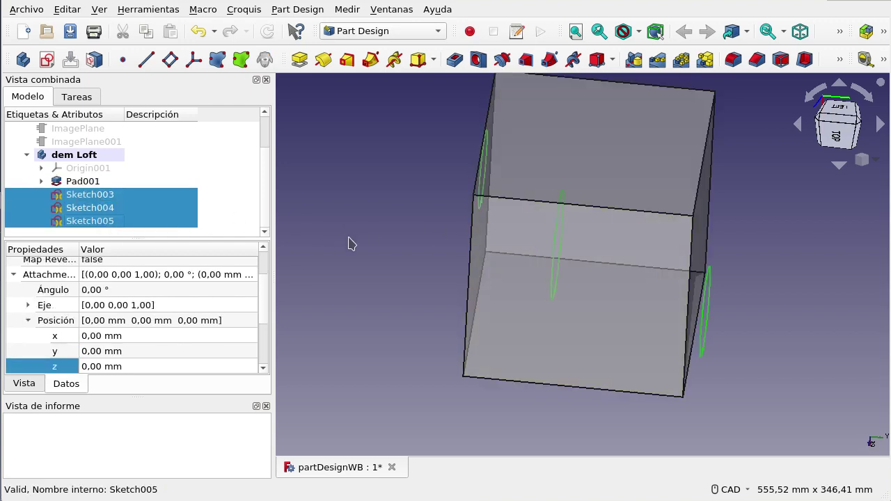
left_click(367, 254)
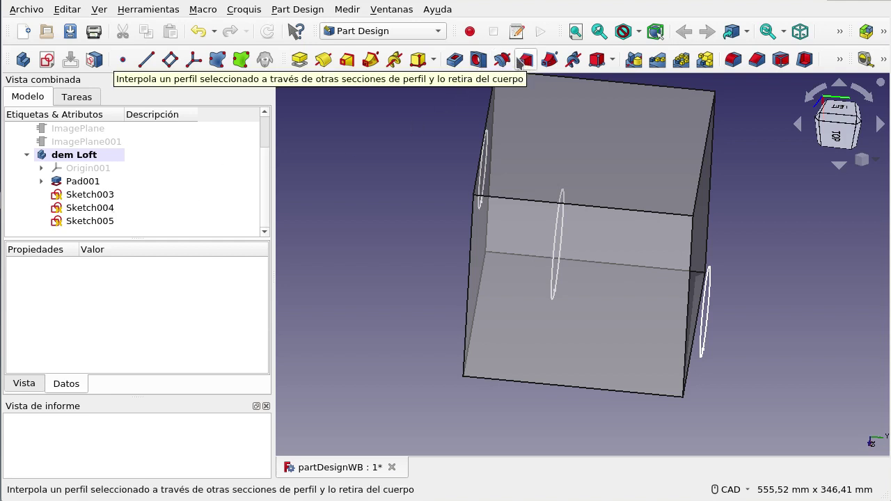
Select Sketch003, Sketch004 and Sketch005 together in the model tree.
left_click(113, 201)
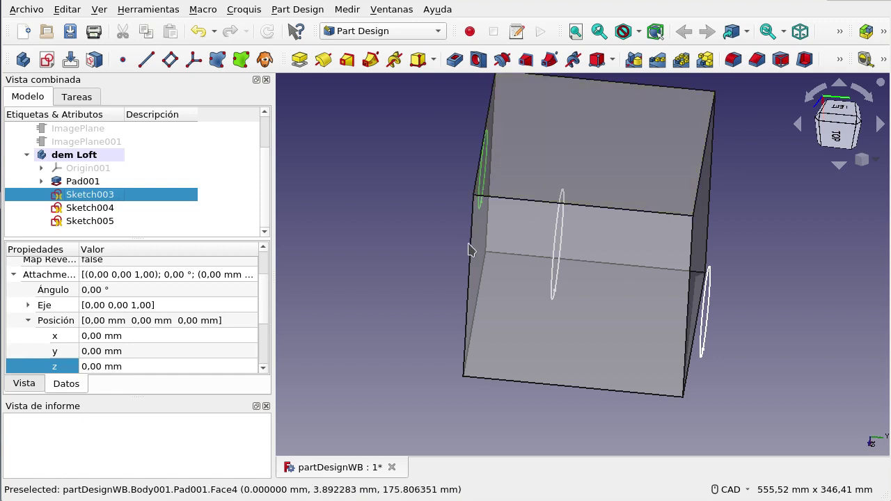
middle_click_drag(446, 288, 499, 284)
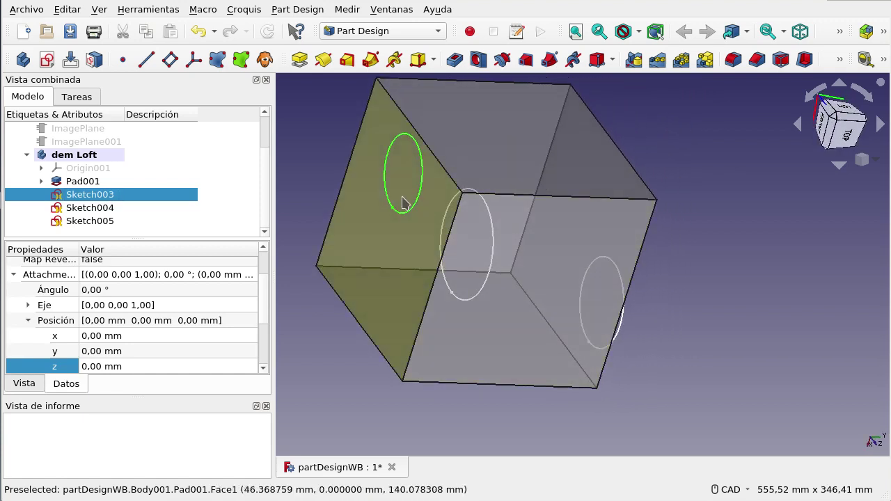
left_click(110, 208, "ctrl")
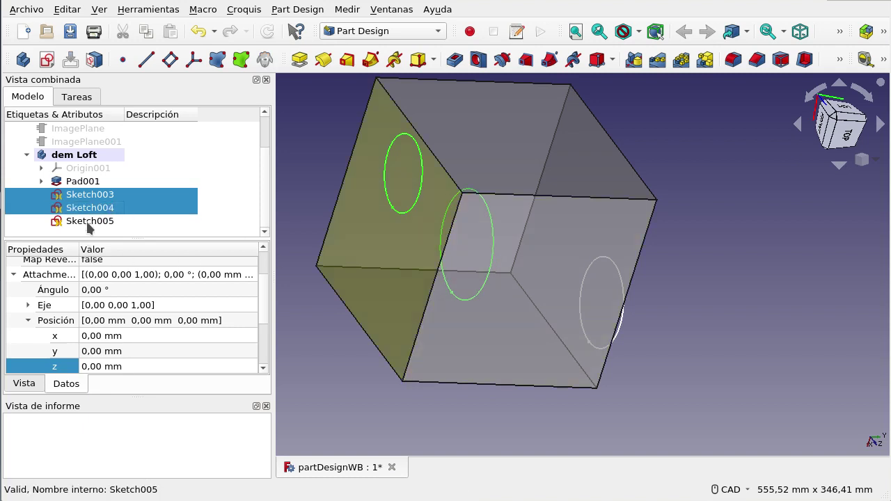
left_click(87, 222, "ctrl")
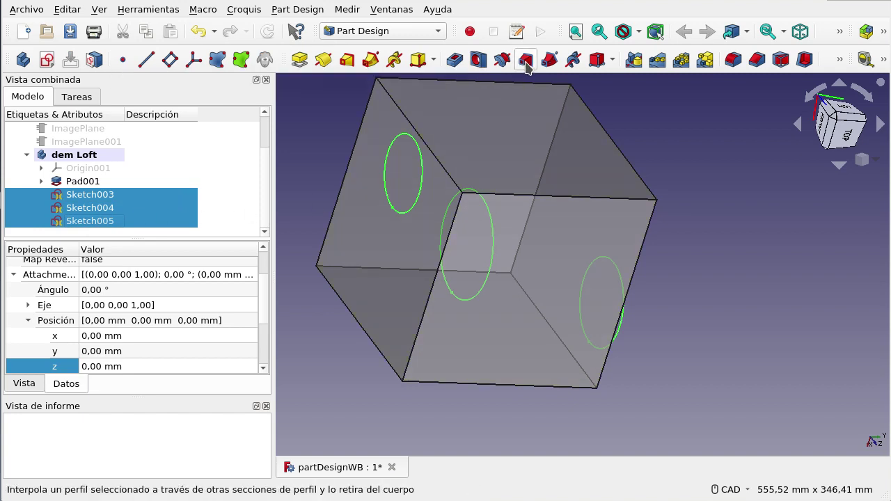
Launch a subtractive loft from the three selected sketches and check the tunnel preview from above.
left_click(525, 60)
mouse_move(688, 178)
middle_mouse_down()
mouse_move(554, 152)
mouse_move(646, 159)
middle_mouse_up()
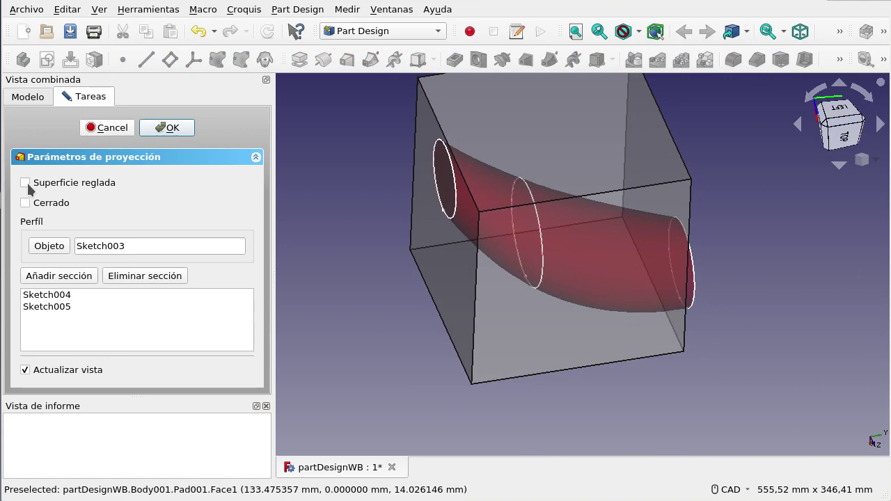
mouse_move(552, 338)
middle_mouse_down()
mouse_move(559, 294)
mouse_move(545, 274)
mouse_move(582, 264)
mouse_move(622, 273)
mouse_move(580, 302)
mouse_move(557, 299)
mouse_move(567, 279)
mouse_move(604, 274)
middle_mouse_up()
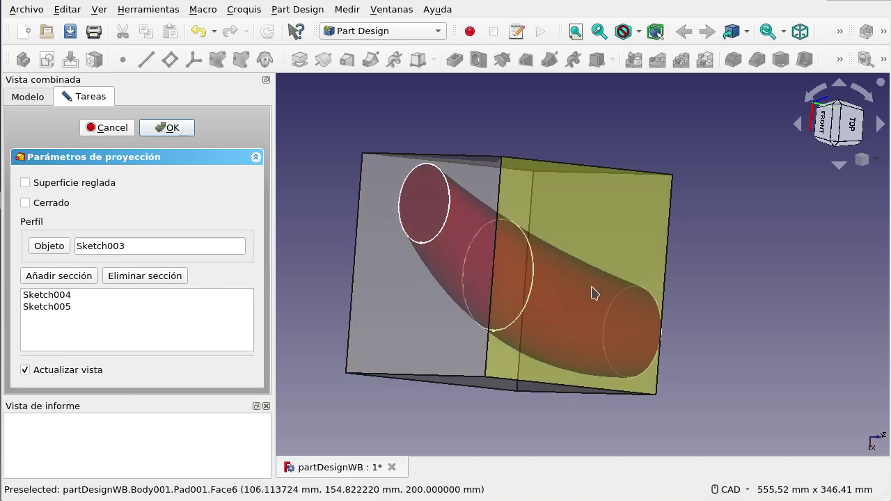
left_click(25, 182)
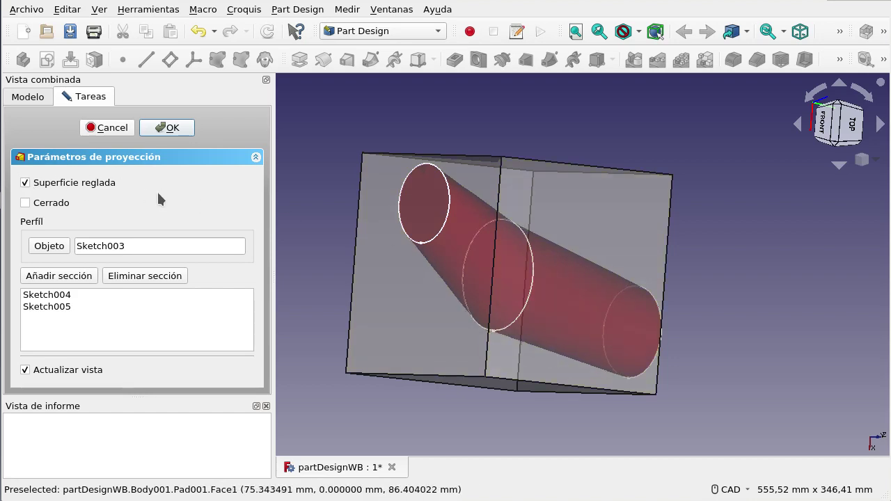
mouse_move(561, 223)
middle_mouse_down()
mouse_move(455, 270)
mouse_move(412, 264)
mouse_move(466, 223)
mouse_move(549, 188)
mouse_move(617, 146)
mouse_move(627, 175)
mouse_move(598, 237)
mouse_move(602, 251)
middle_mouse_up()
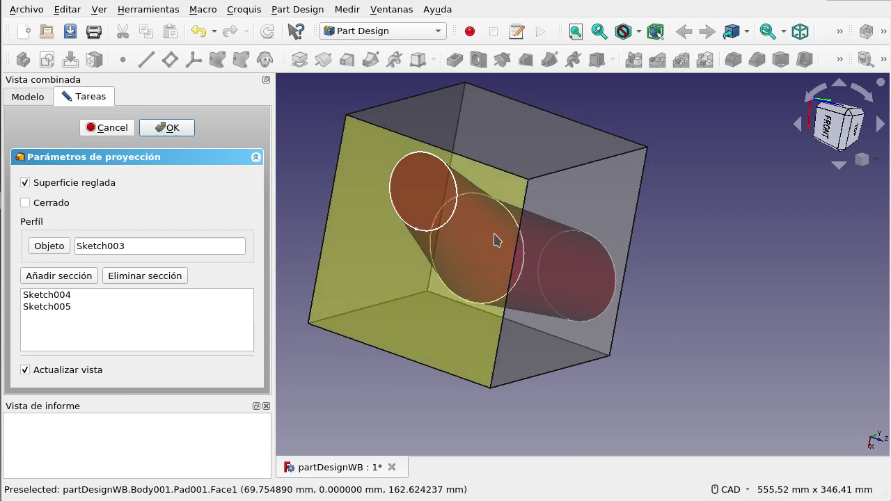
middle_click_drag(523, 215, 405, 195)
mouse_move(687, 249)
middle_mouse_down()
mouse_move(674, 285)
mouse_move(692, 293)
middle_mouse_up()
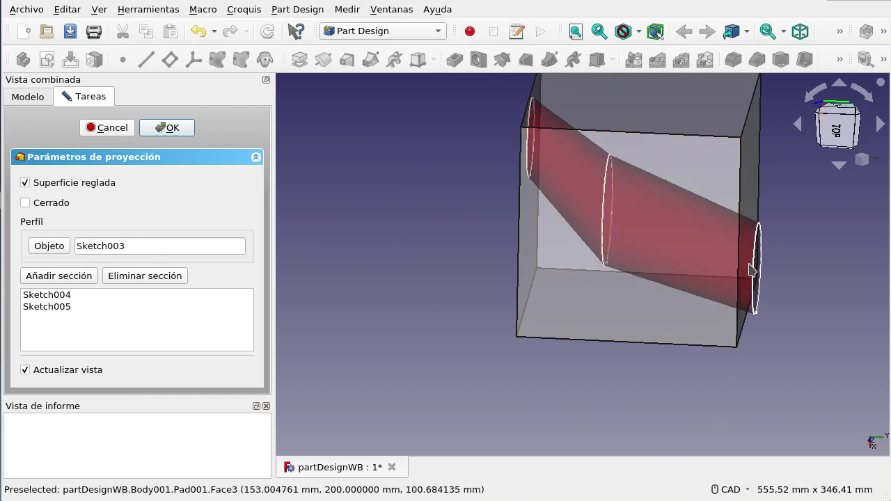
scroll(332, 307, "down", 2)
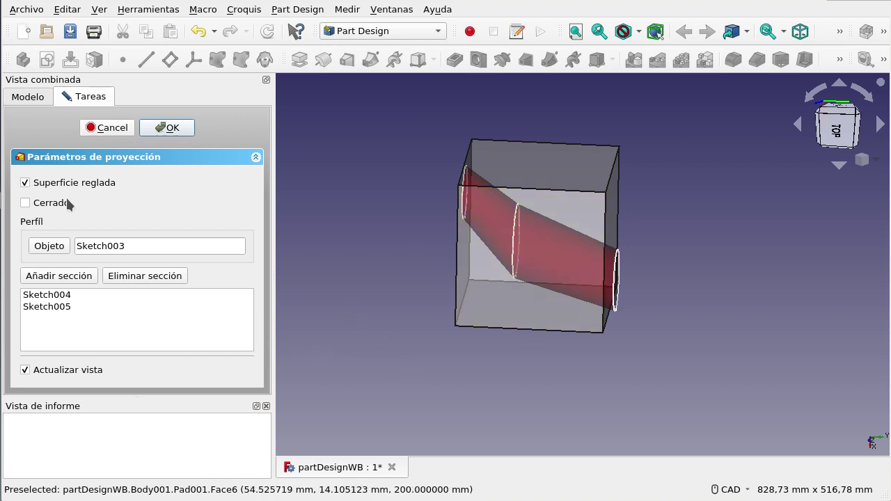
Untick 'Superficie reglada' for a smooth tunnel, check the preview, and create the SubtractiveLoft.
left_click(25, 183)
mouse_move(386, 388)
middle_mouse_down()
mouse_move(432, 350)
mouse_move(370, 361)
middle_mouse_up()
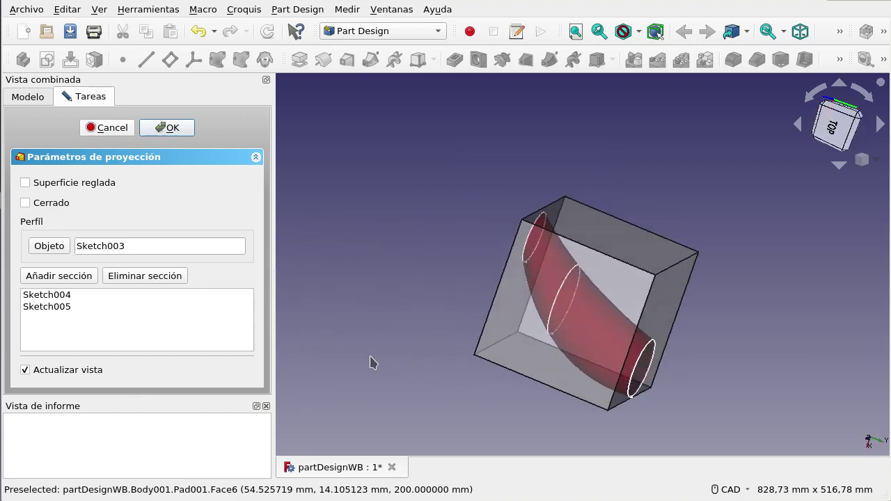
mouse_move(627, 275)
middle_mouse_down()
mouse_move(547, 275)
mouse_move(531, 299)
mouse_move(612, 316)
mouse_move(602, 306)
mouse_move(662, 302)
middle_mouse_up()
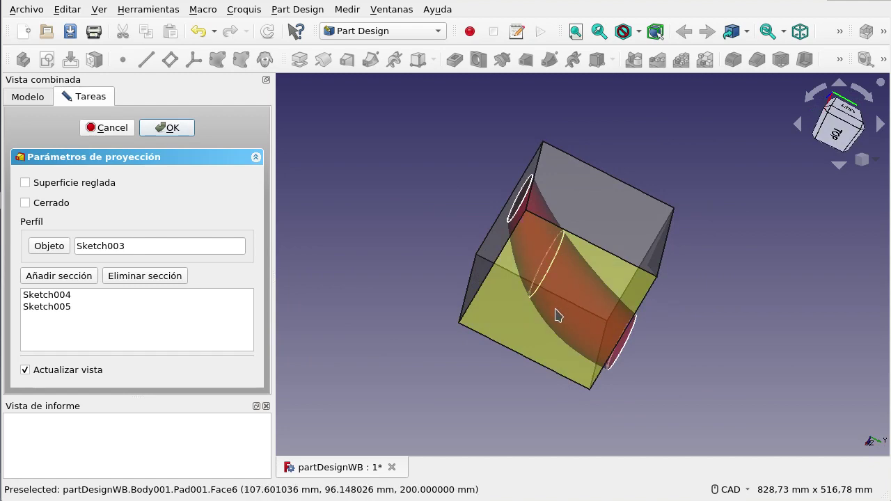
left_click(177, 128)
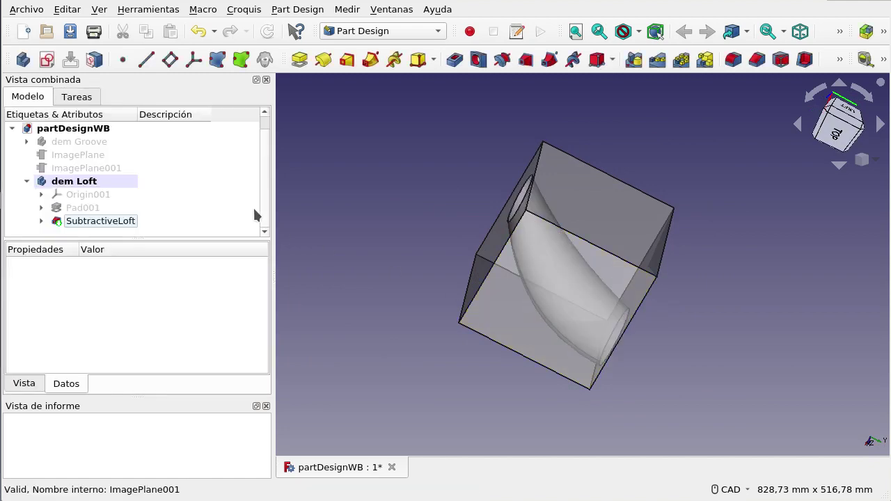
mouse_move(658, 259)
middle_mouse_down()
mouse_move(551, 243)
mouse_move(503, 199)
mouse_move(511, 169)
mouse_move(509, 193)
mouse_move(654, 259)
mouse_move(644, 236)
middle_mouse_up()
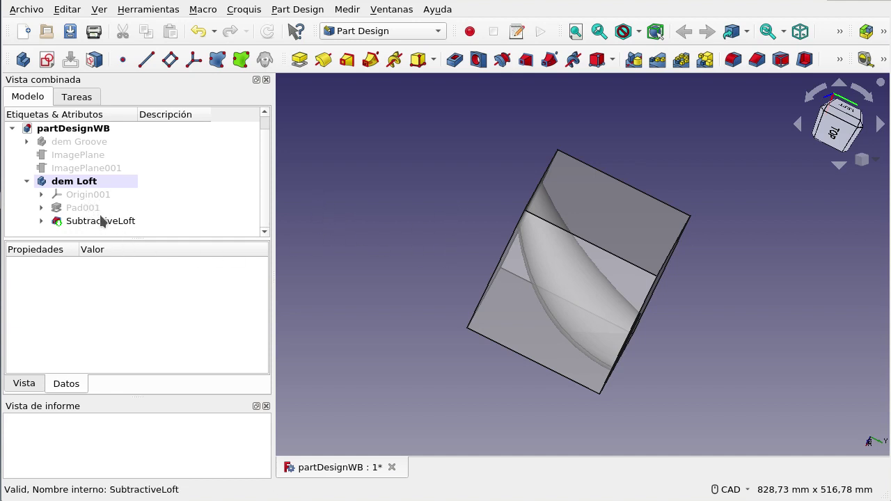
Show Pad001's uncut cube in place of SubtractiveLoft, then reselect Pad001.
left_click(102, 208)
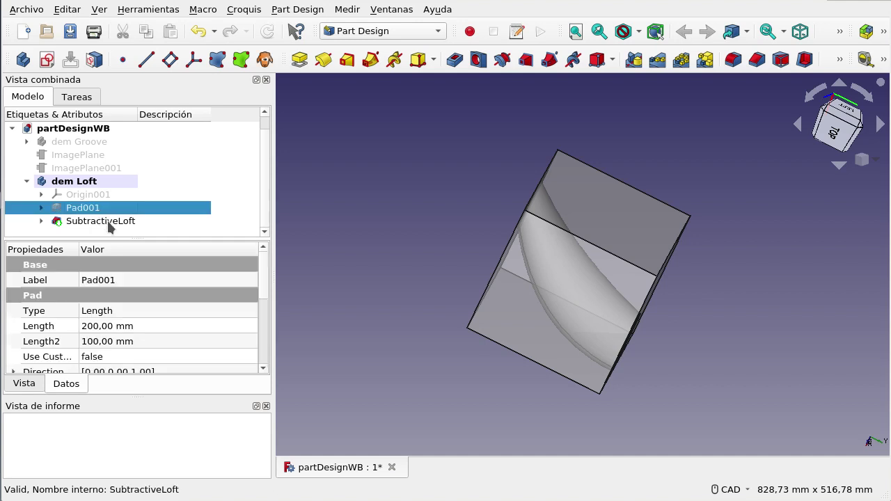
left_click(110, 223)
left_click(105, 209)
key("space")
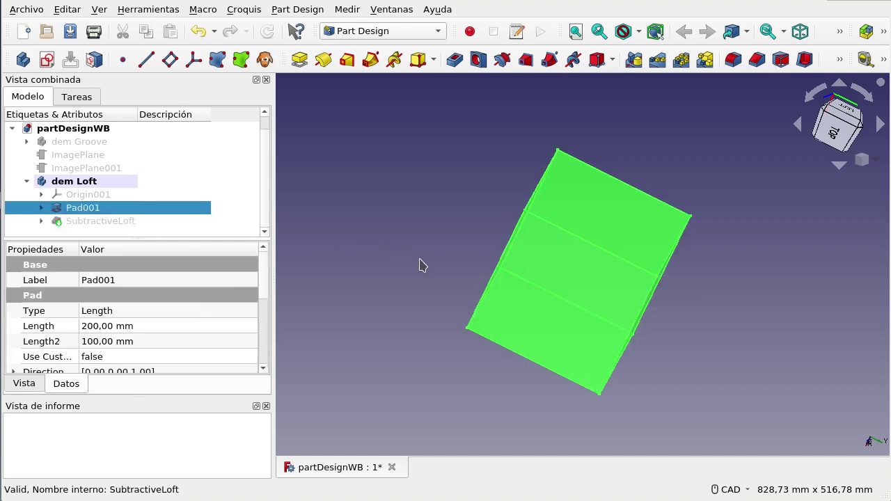
middle_click_drag(658, 236, 506, 210)
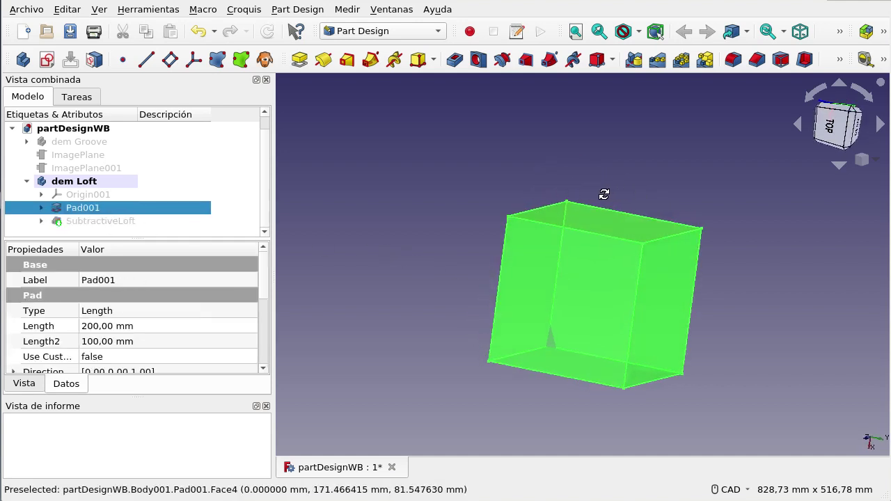
left_click(505, 210)
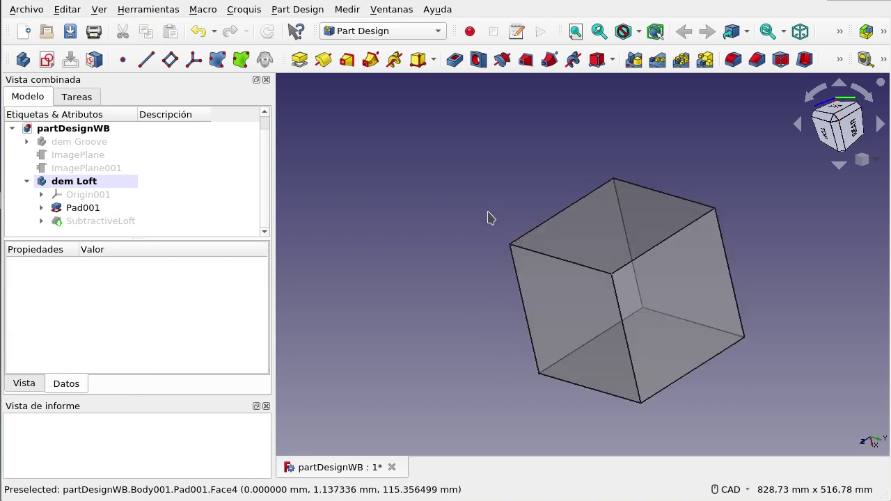
left_click(87, 209)
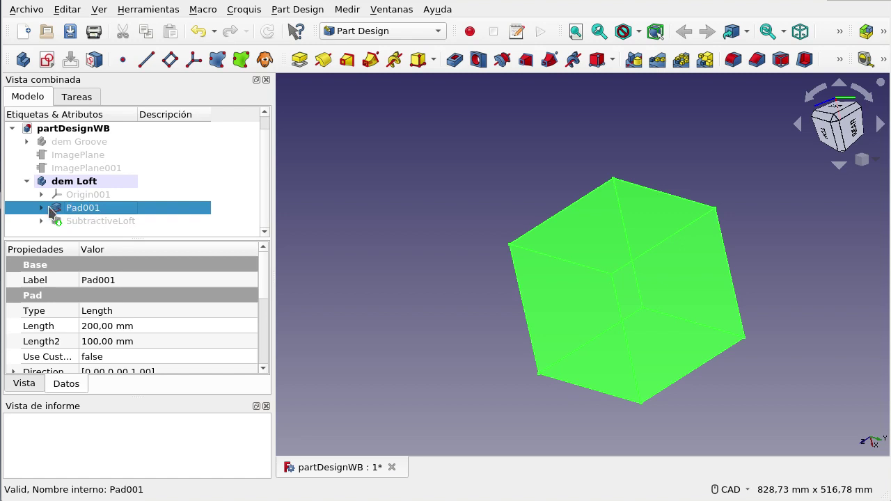
left_click(42, 208)
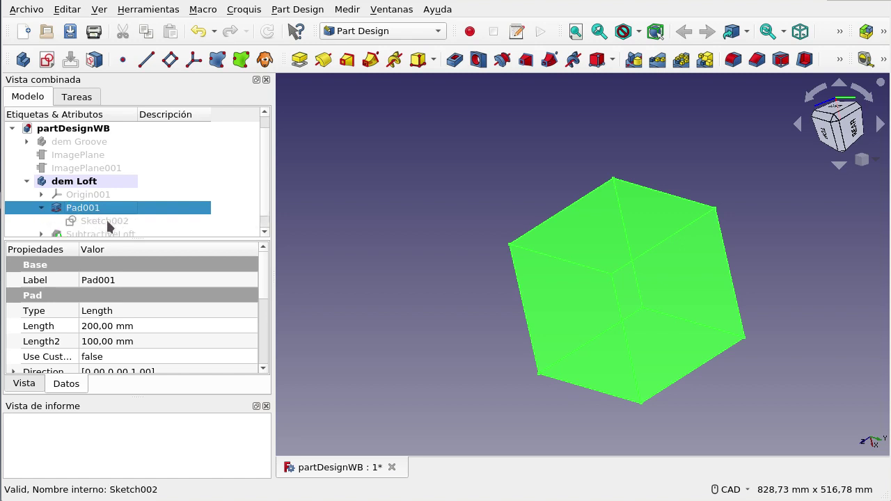
left_click(41, 209)
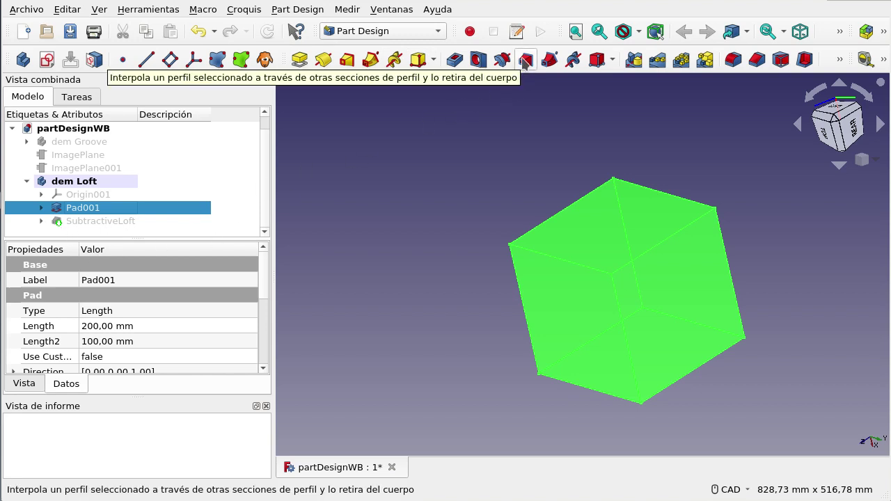
left_click(41, 221)
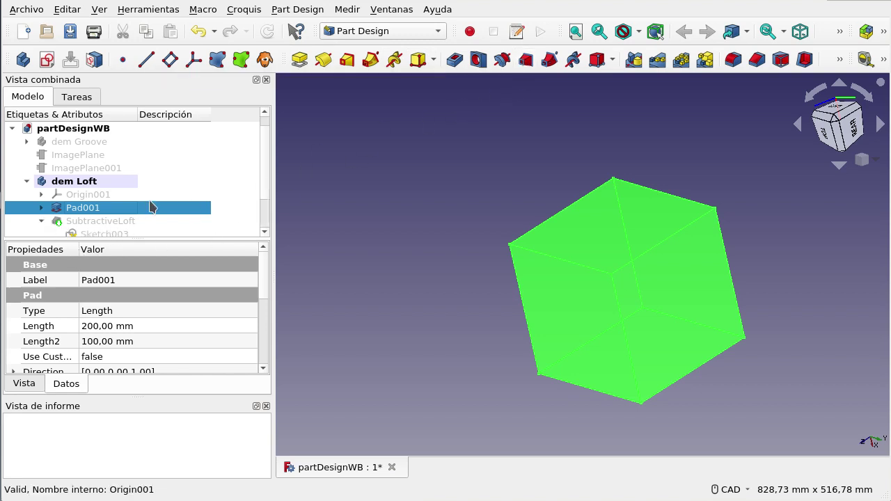
scroll(123, 234, "down", 1)
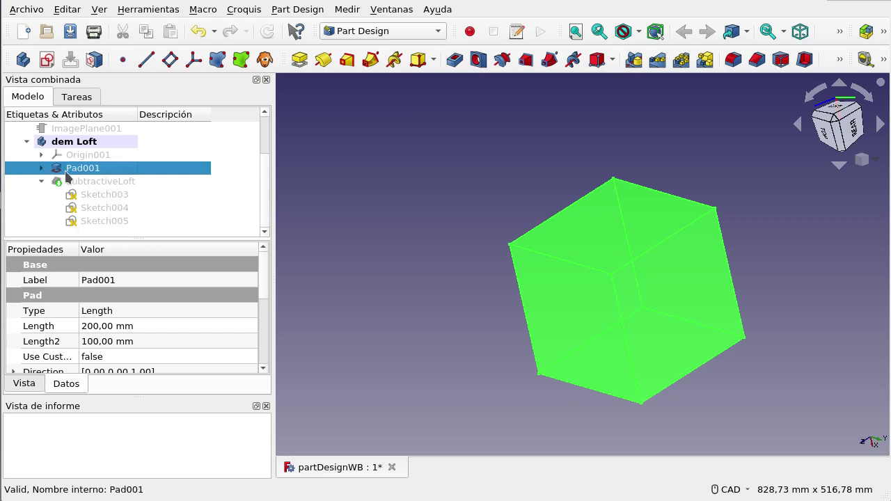
left_click(41, 181)
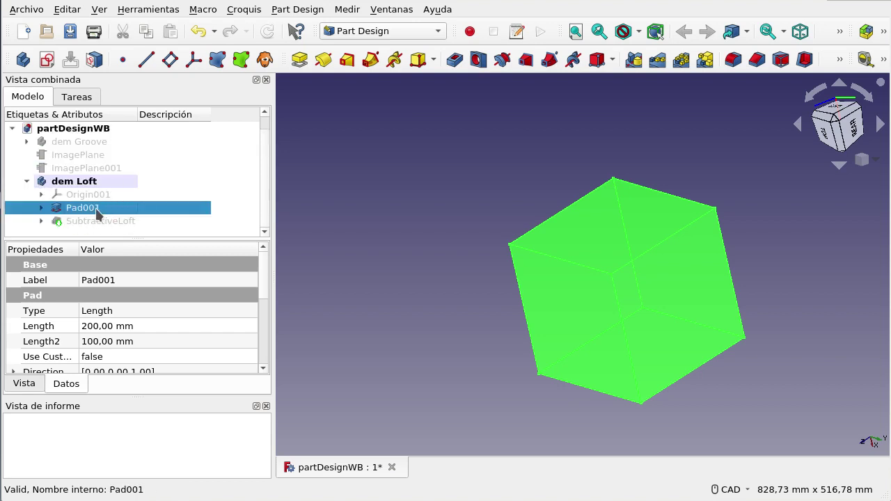